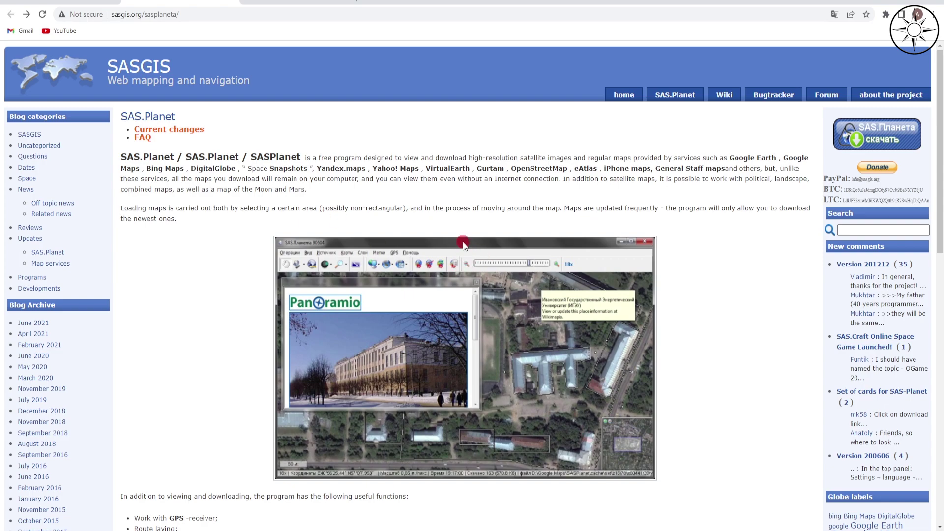
Step: Download the SAS.Planet v.200606 archive from the SASGIS list of previous stable versions
scroll(493, 268, "down", 5)
scroll(458, 238, "down", 2)
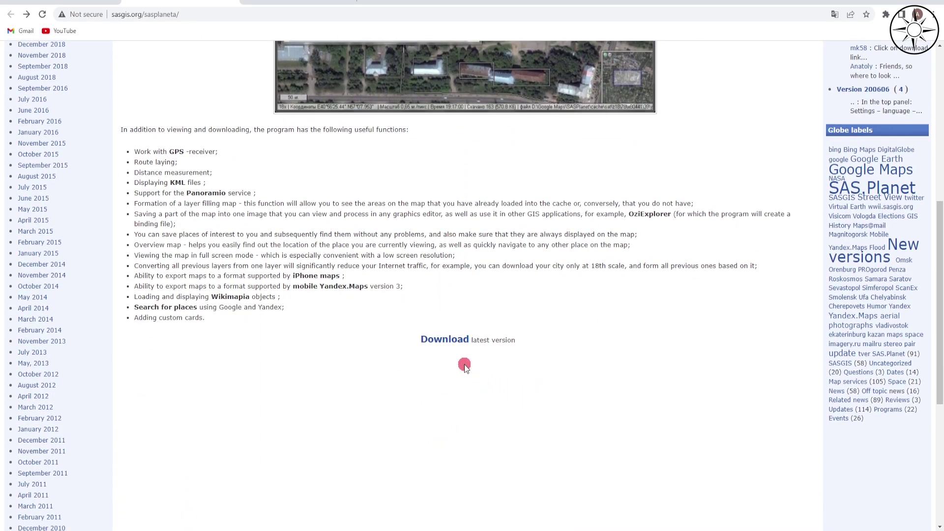
left_click(452, 344)
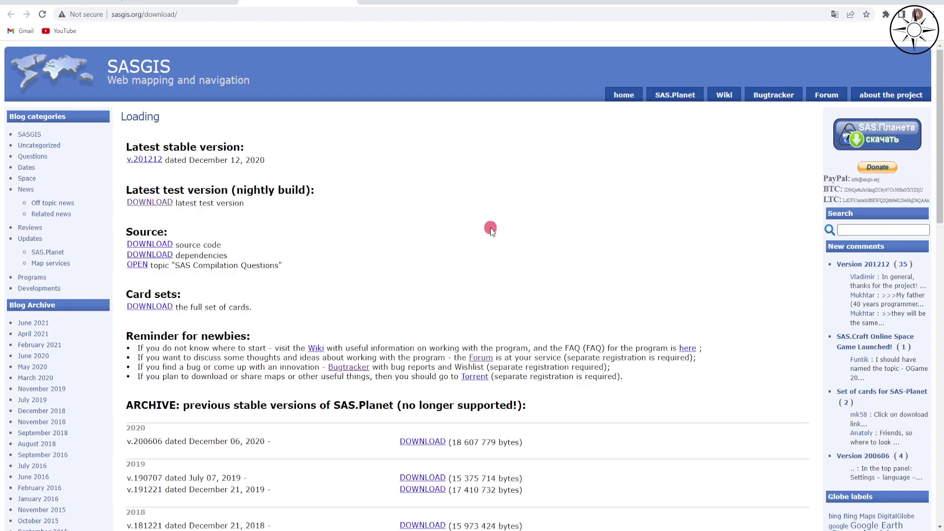
scroll(490, 228, "down", 2)
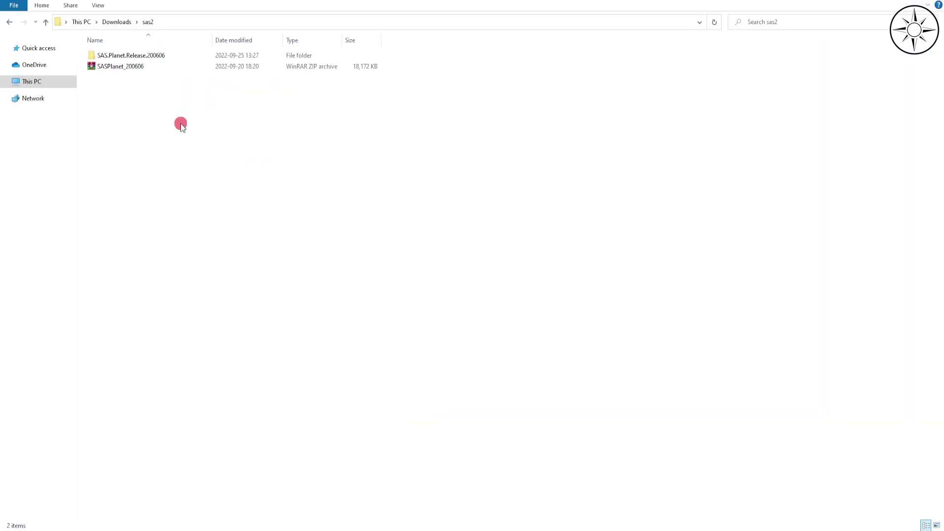
left_click(178, 67)
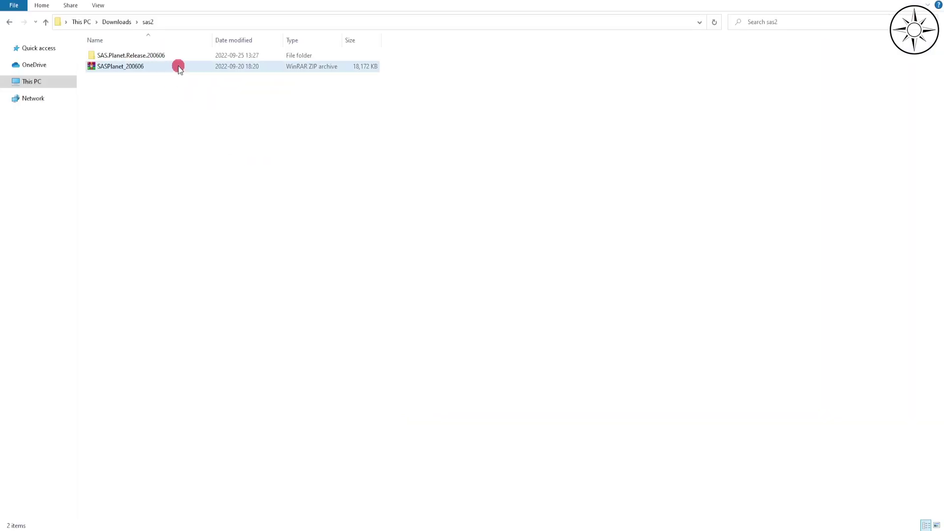
Step: Open the SAS.Planet.Release.200606 folder and launch SASPlanet.exe
right_click(179, 68)
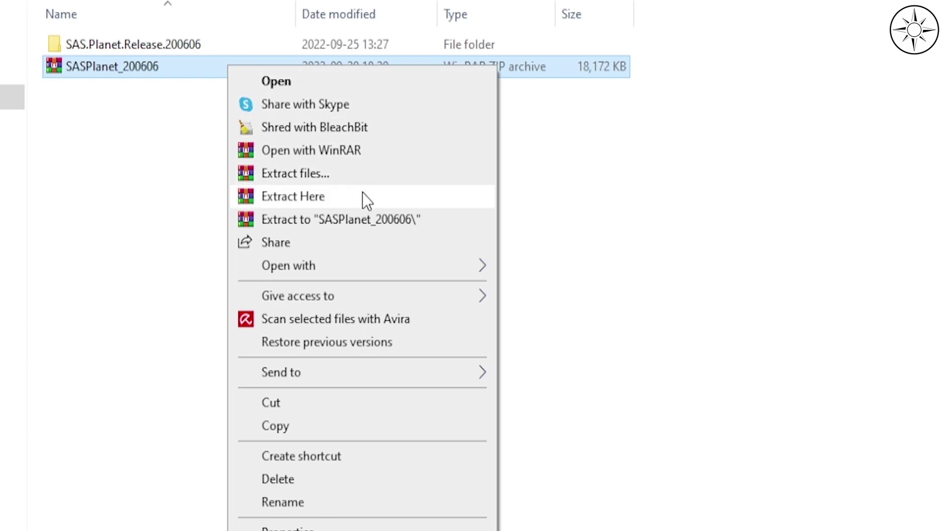
left_click(557, 166)
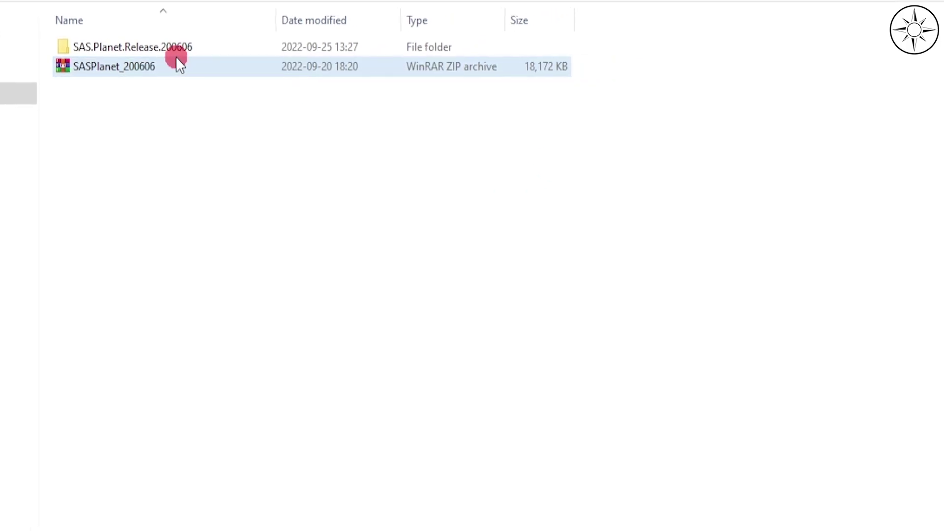
double_click(169, 53)
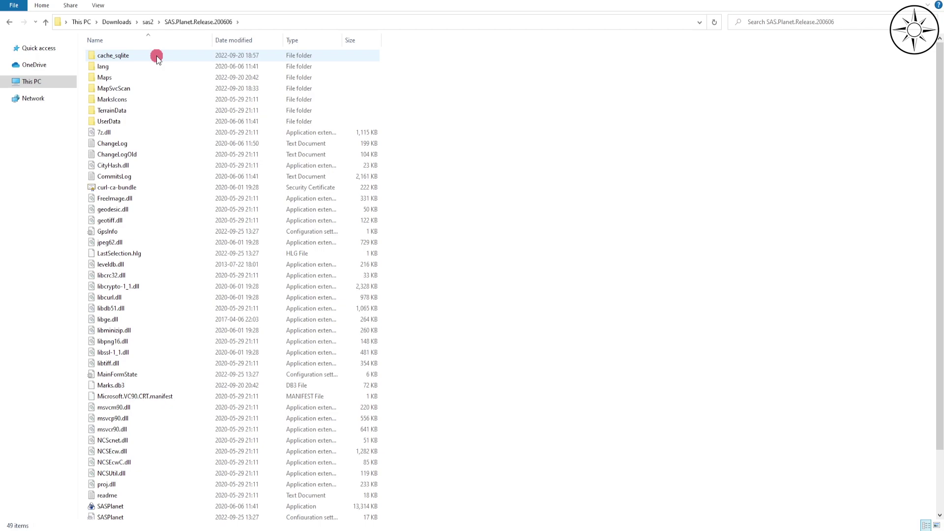
scroll(256, 189, "down", 2)
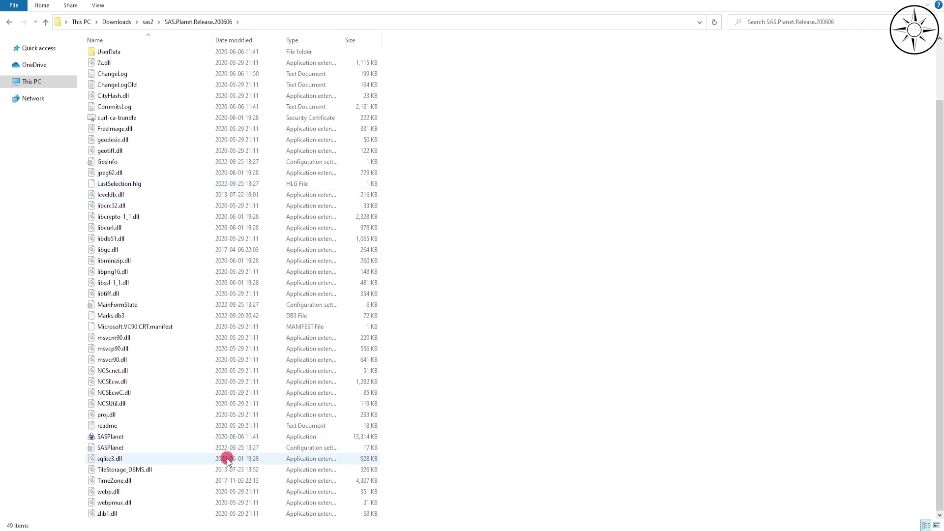
double_click(194, 437)
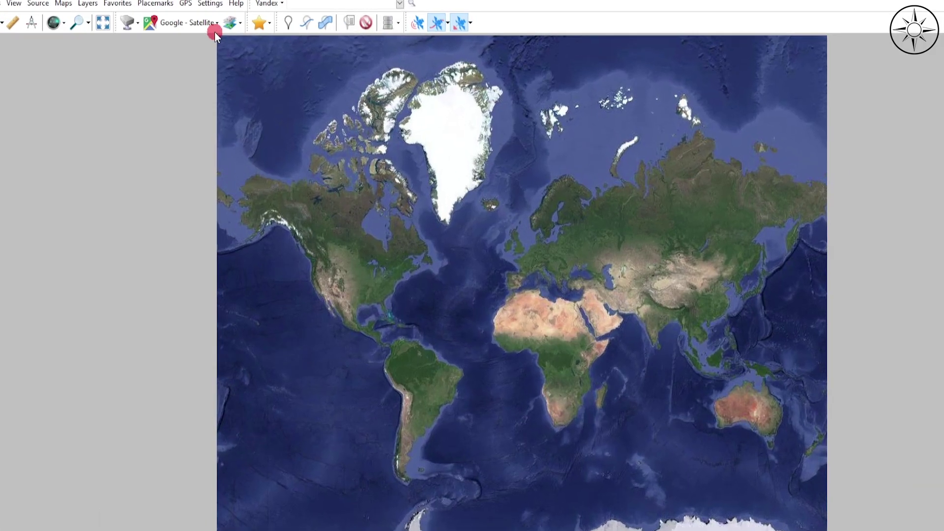
left_click(214, 23)
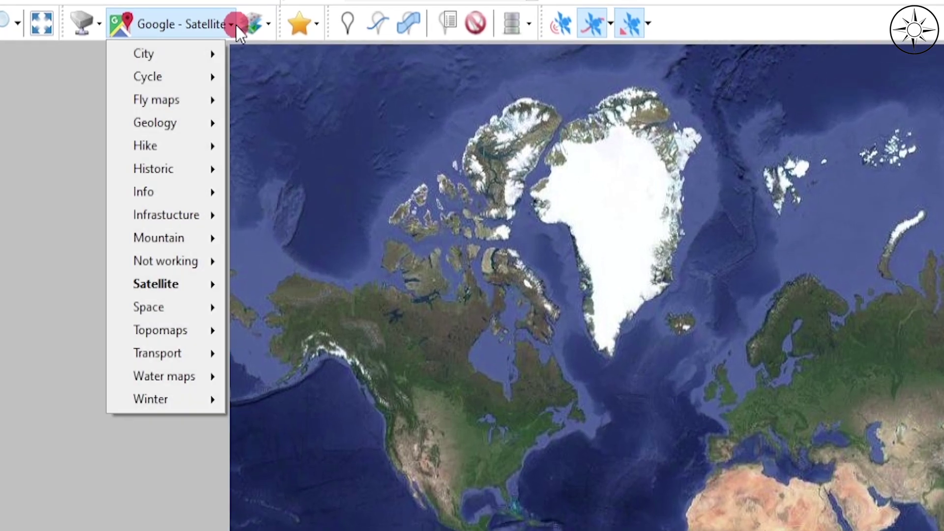
mouse_move(199, 109)
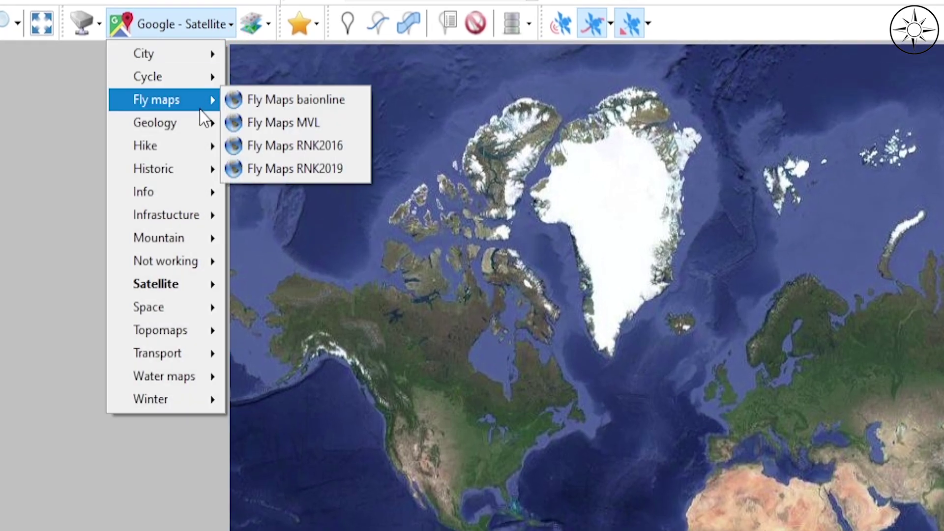
mouse_move(180, 292)
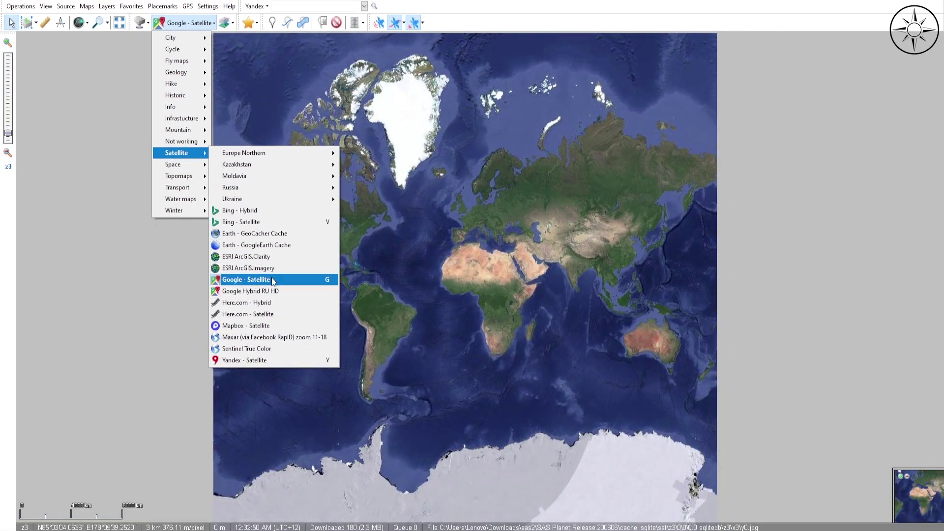
left_click(273, 277)
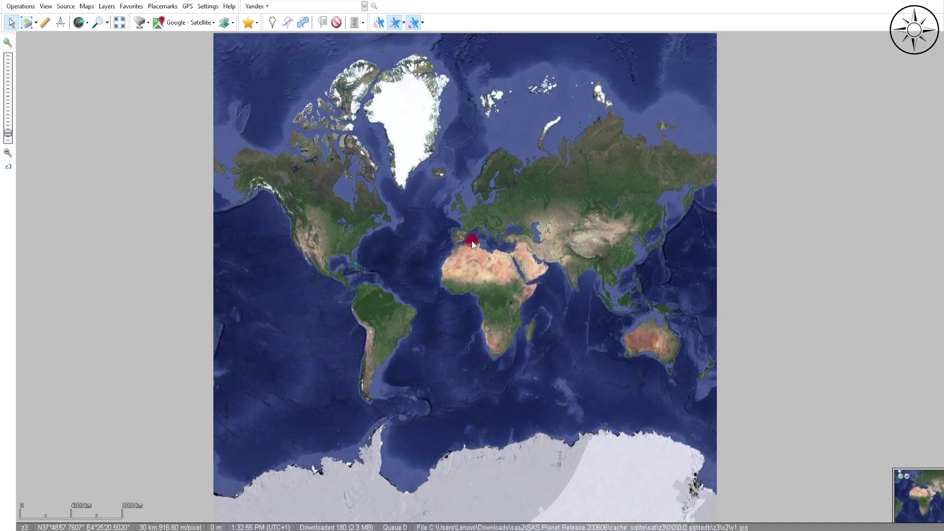
Step: Zoom the satellite map in toward Geneva and the farmland by the river
scroll(471, 234, "up", 3)
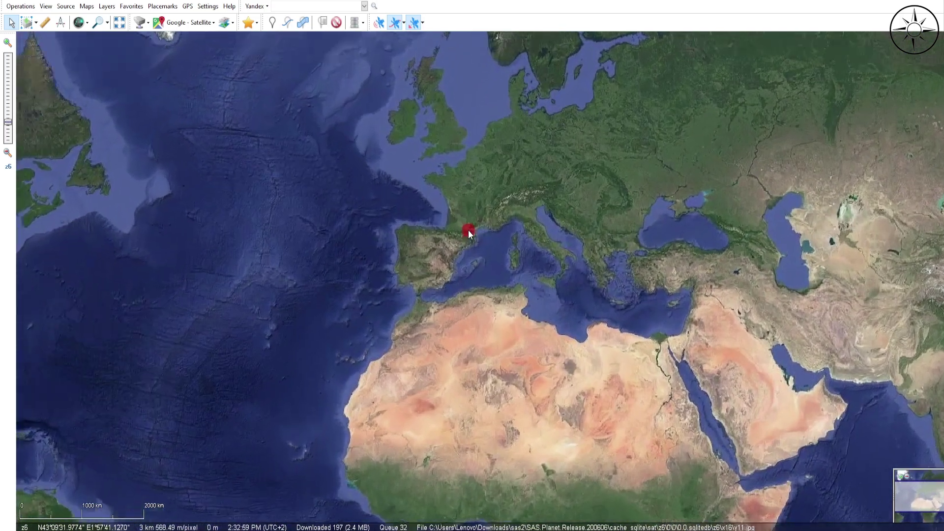
scroll(536, 200, "up", 6)
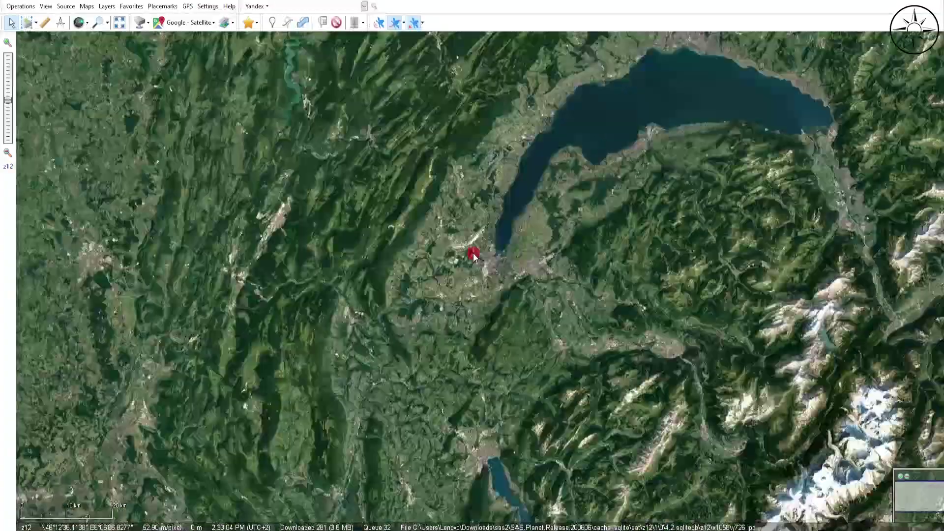
scroll(473, 255, "up", 2)
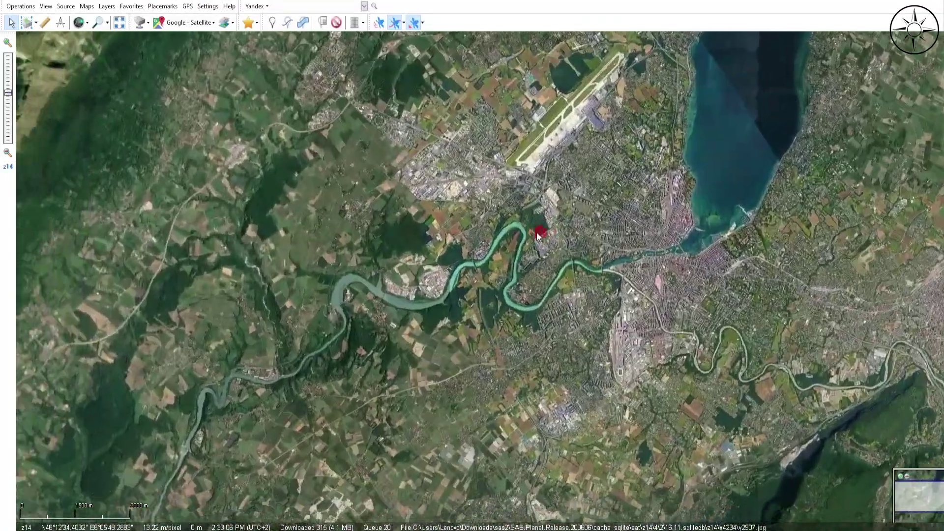
scroll(541, 153, "up", 1)
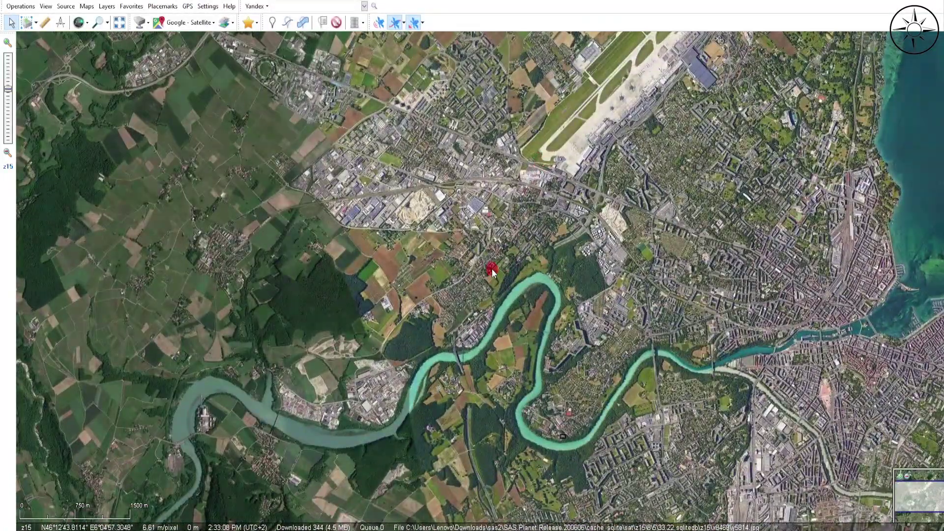
left_click_drag(492, 268, 590, 200)
Step: Zoom to about z19–z20 with the farm buildings and adjacent forest centred
scroll(470, 303, "up", 1)
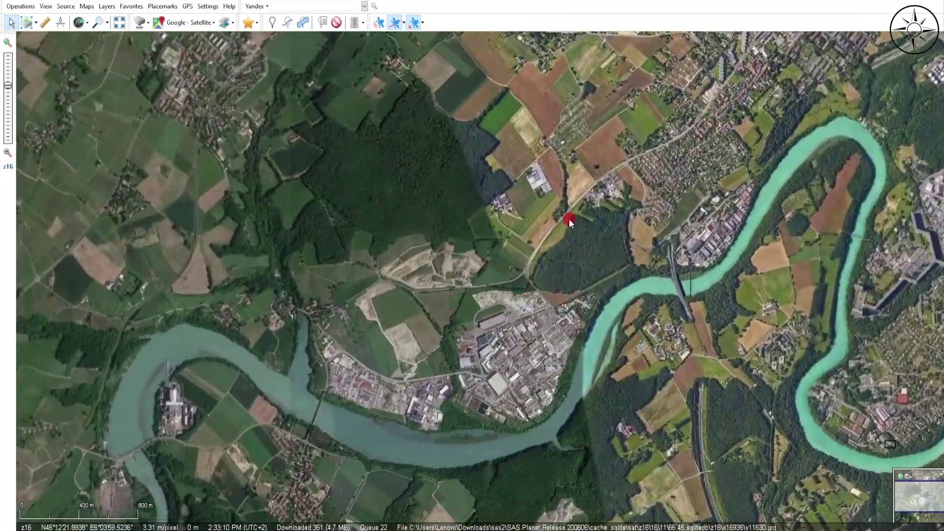
scroll(520, 211, "up", 2)
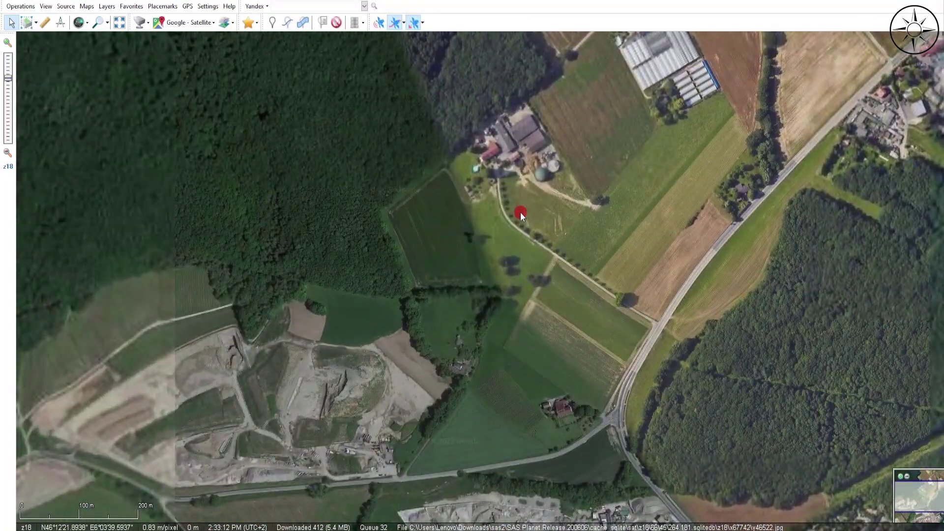
scroll(521, 211, "up", 1)
left_click_drag(518, 210, 578, 253)
scroll(578, 252, "up", 1)
left_click_drag(573, 211, 565, 270)
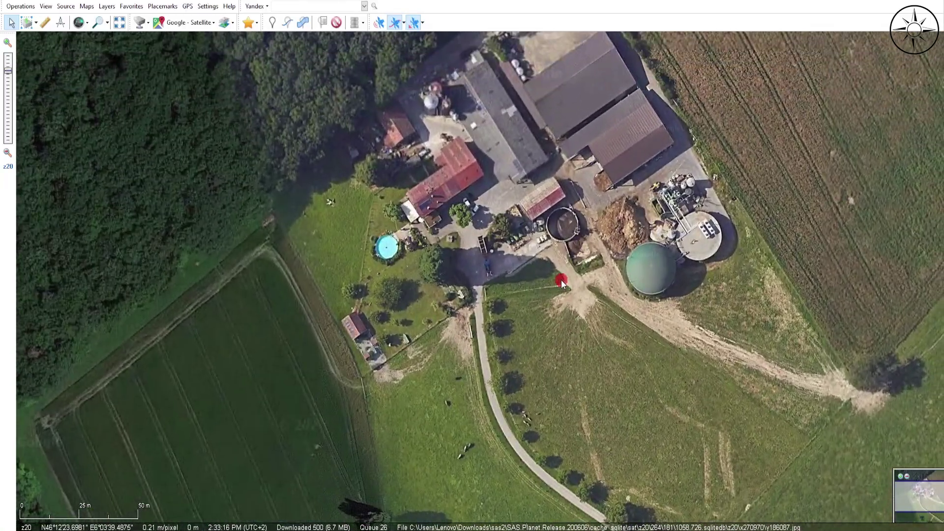
scroll(501, 237, "down", 1)
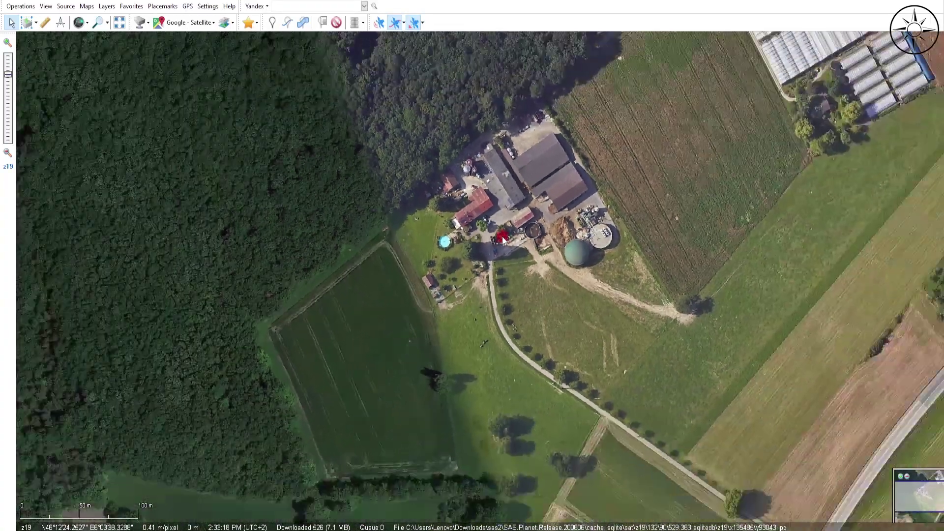
left_click_drag(509, 240, 495, 273)
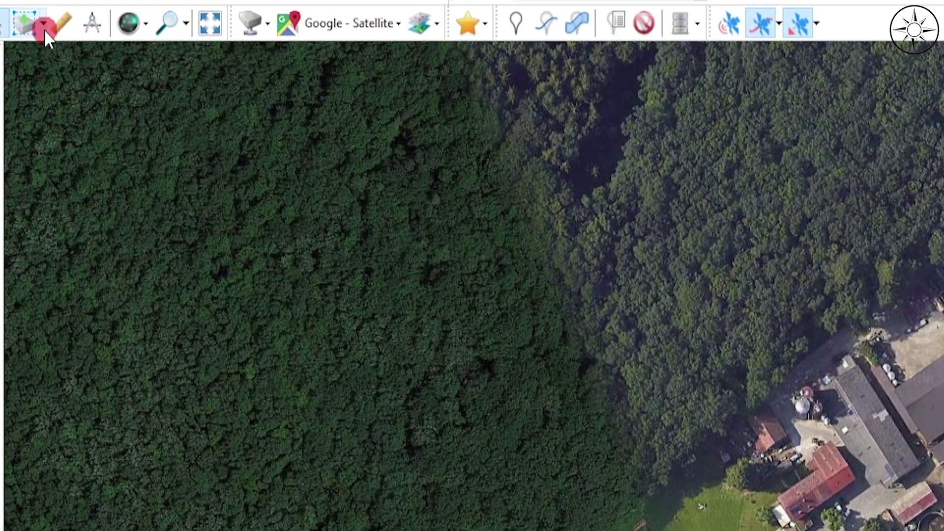
Step: Draw a rectangular selection around the farmstead and its surrounding fields
left_click(42, 23)
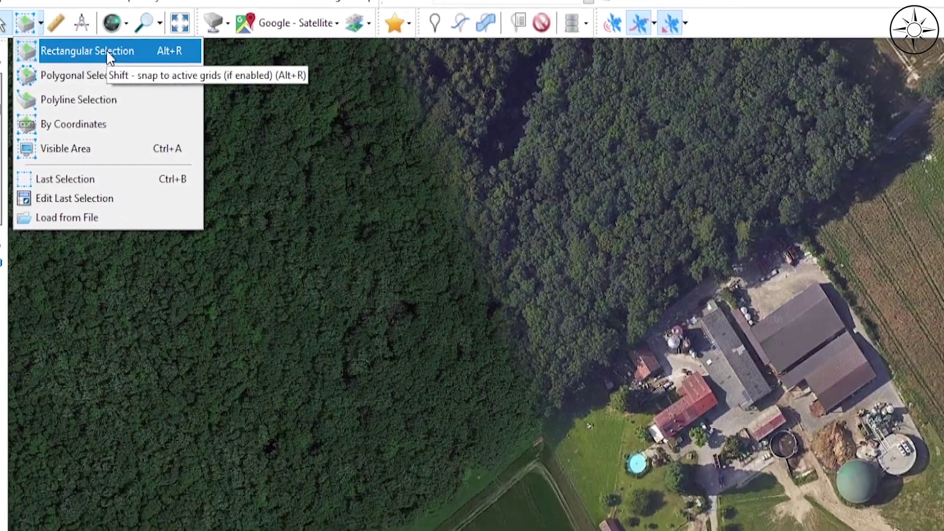
left_click(111, 53)
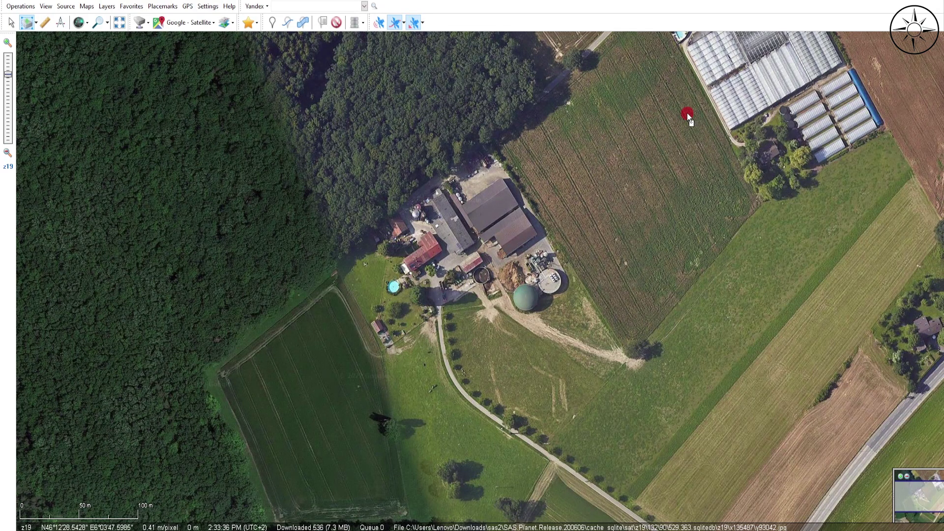
left_click_drag(686, 113, 206, 415)
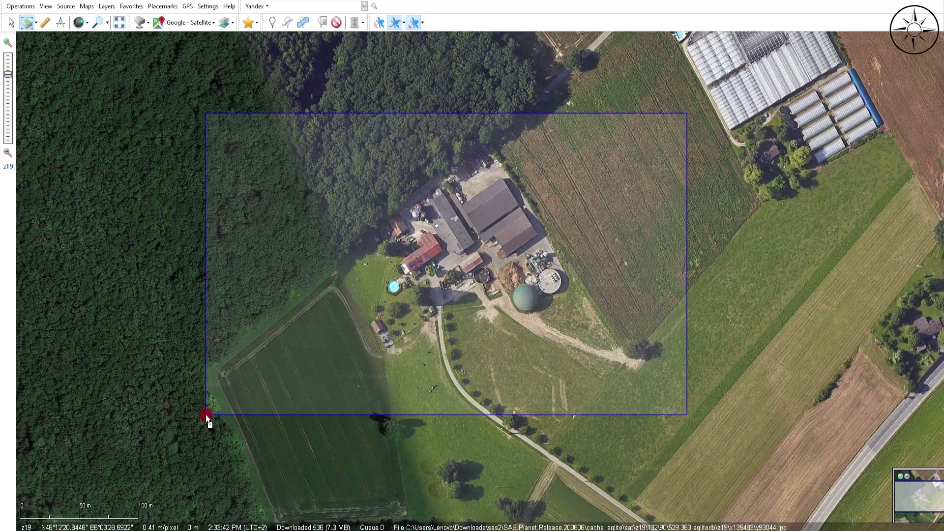
left_click_drag(206, 414, 206, 414)
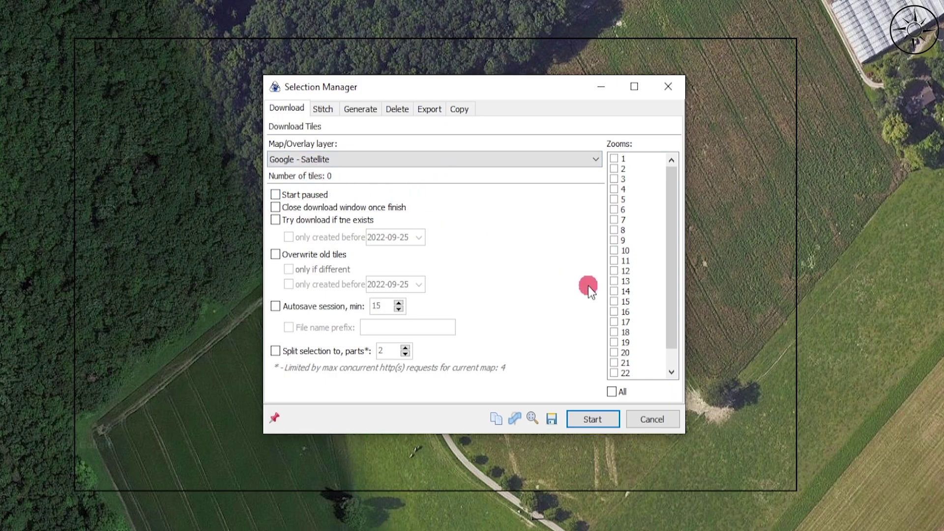
Step: Tick zoom level 24 in the Download tab and start downloading the tiles
scroll(652, 265, "down", 1)
scroll(654, 268, "down", 1)
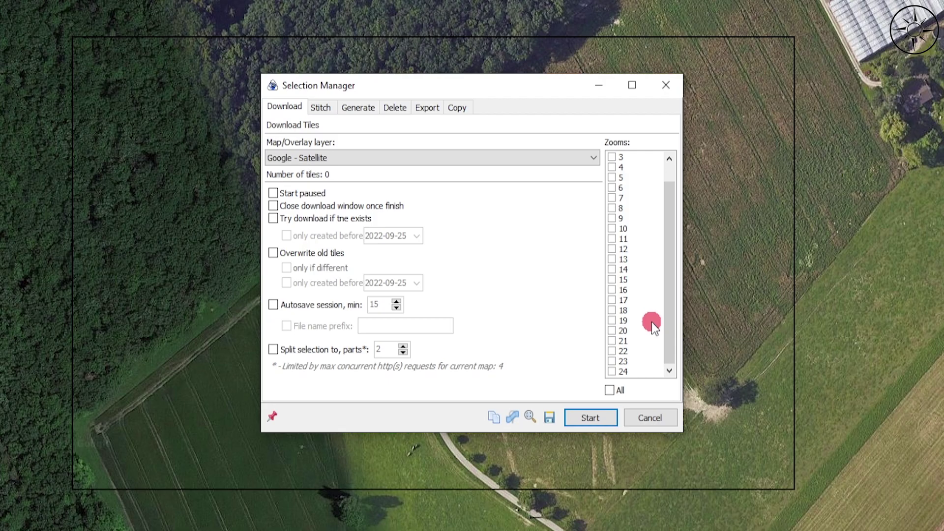
left_click(612, 371)
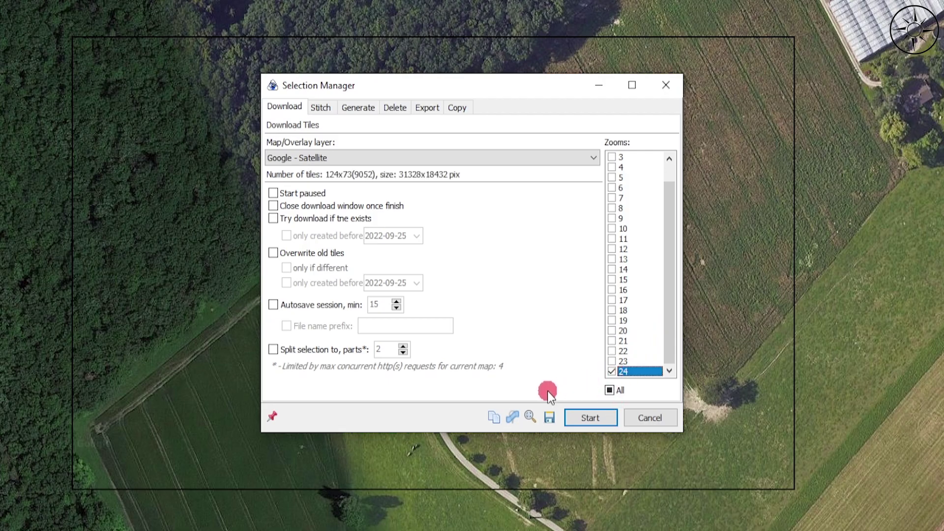
left_click(585, 420)
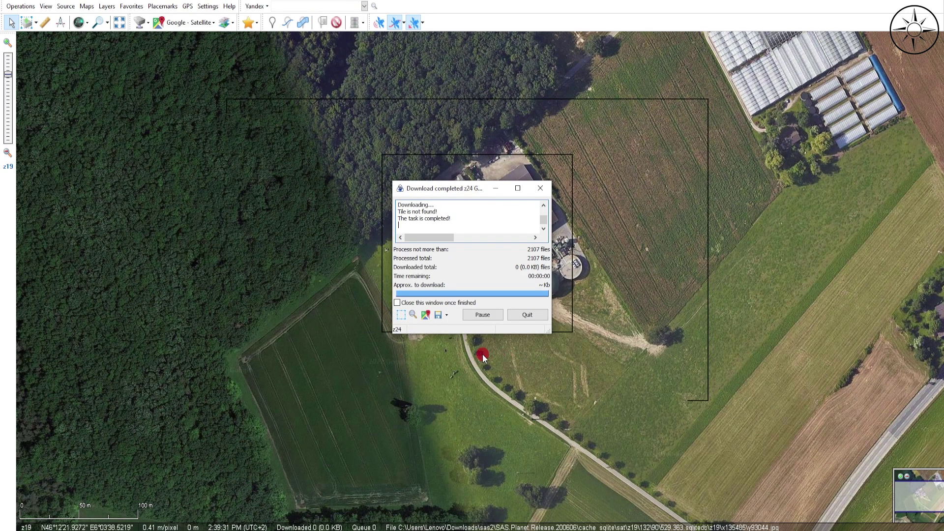
Step: Close the download report and reuse the last selection of the farm area
left_click(528, 315)
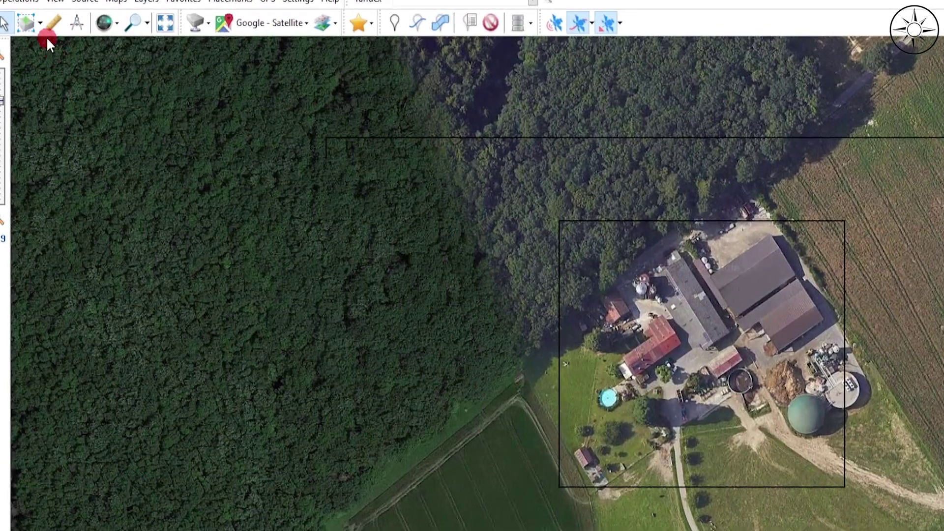
left_click(40, 23)
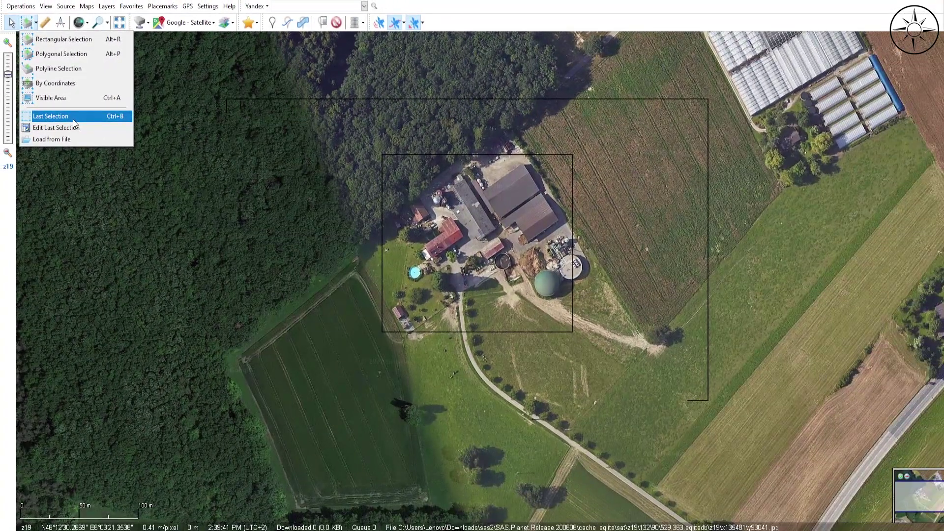
left_click(74, 164)
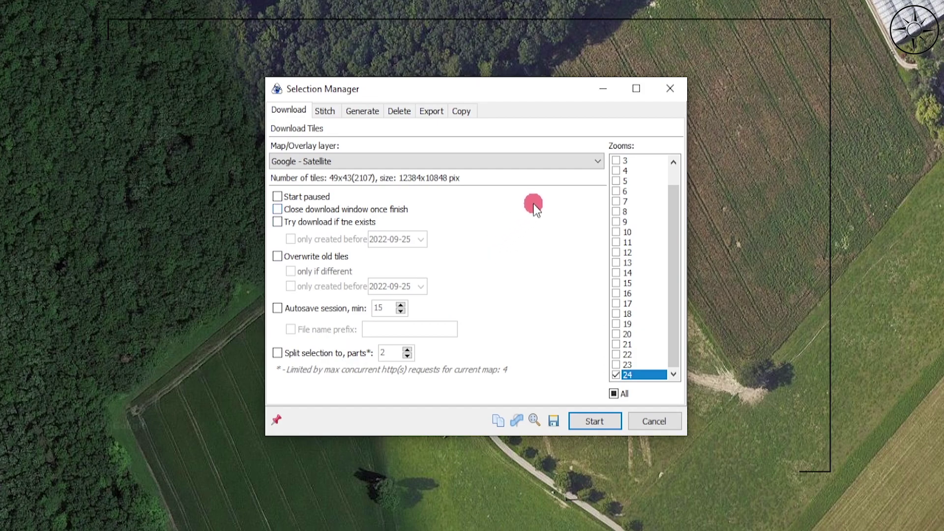
Step: Stitch the zoom 24 tiles into a GeoTIFF saved as 1.tif in the image folder
left_click(326, 118)
left_click(445, 155)
left_click(673, 132)
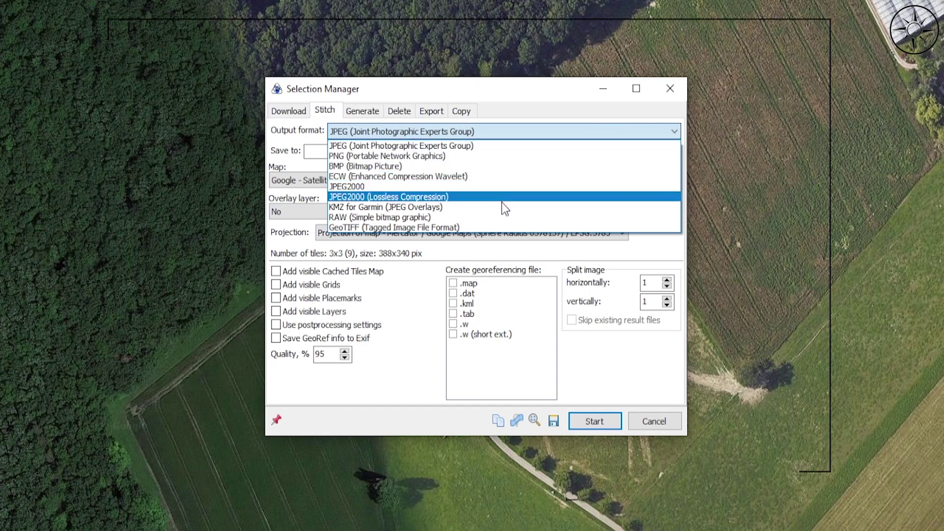
left_click(487, 228)
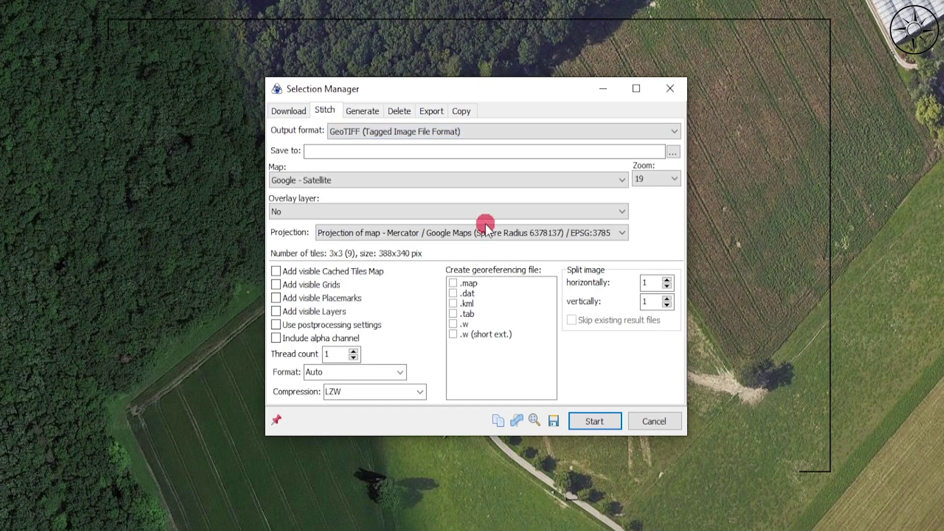
left_click(673, 154)
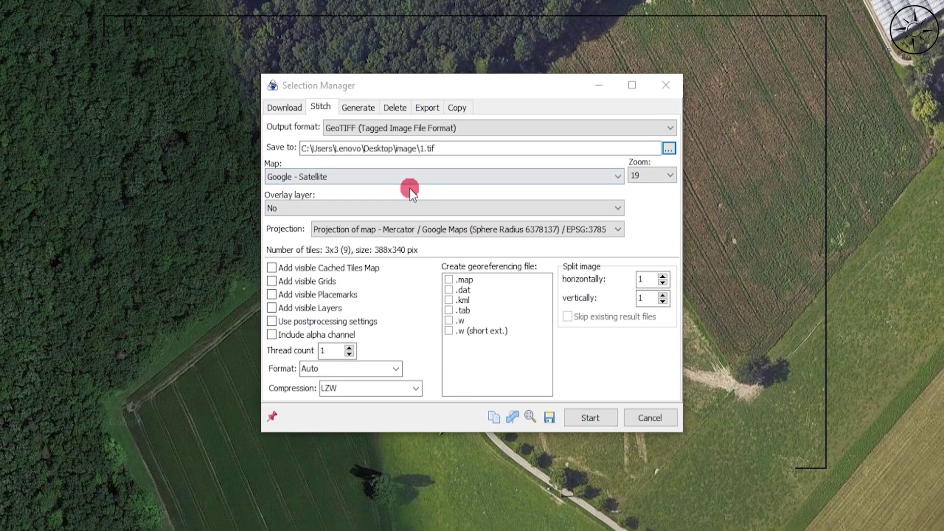
left_click(364, 188)
left_click(668, 174)
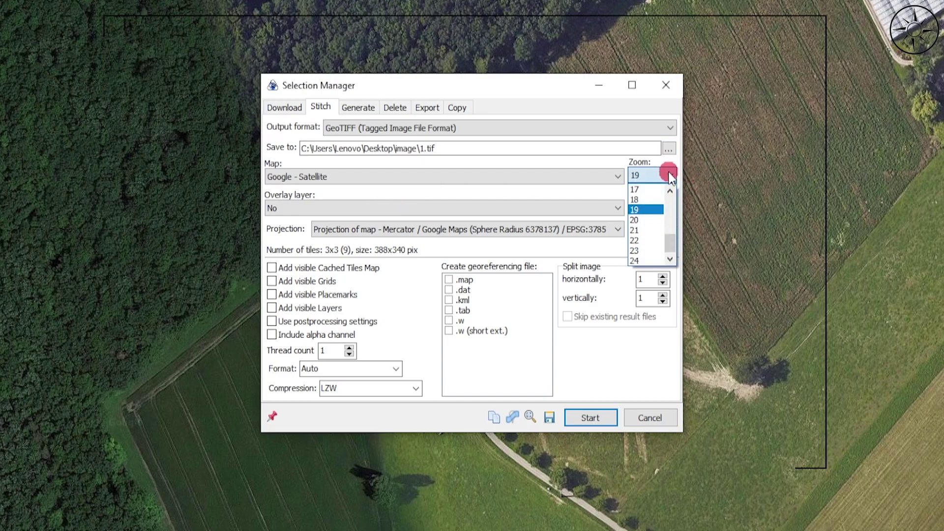
left_click(650, 264)
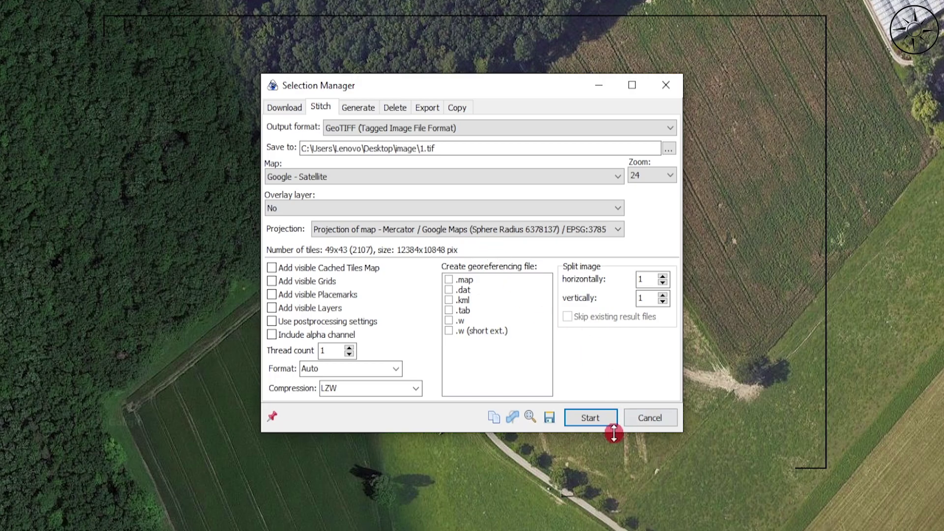
left_click(595, 417)
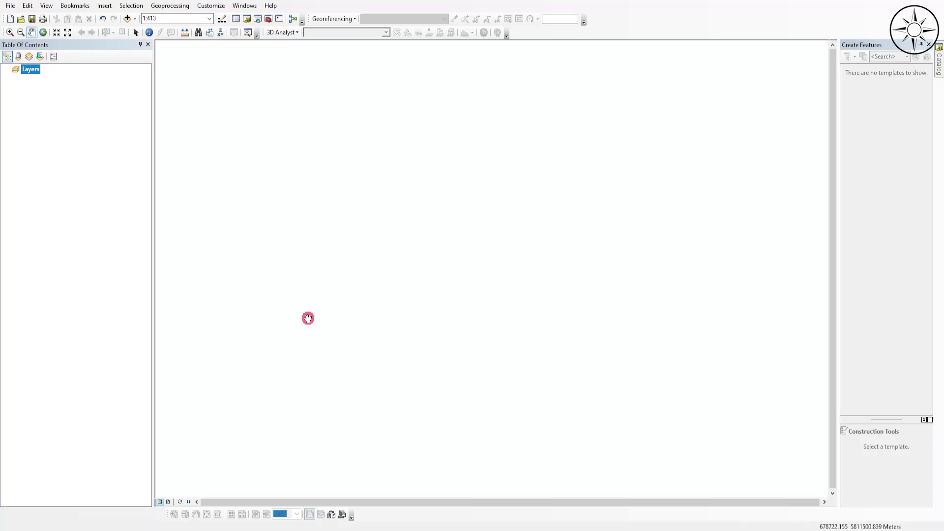
Step: Add 1.tif from the image folder to the empty ArcMap map
left_click(127, 18)
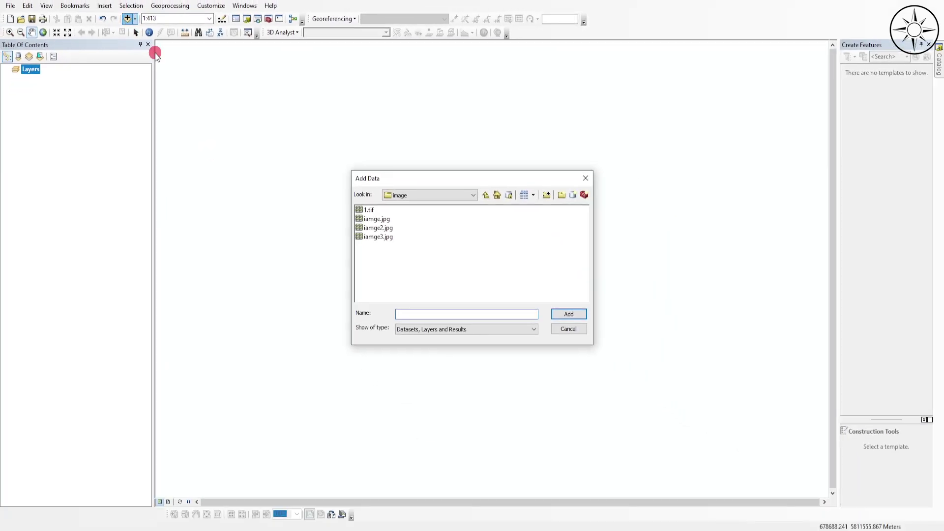
left_click(369, 210)
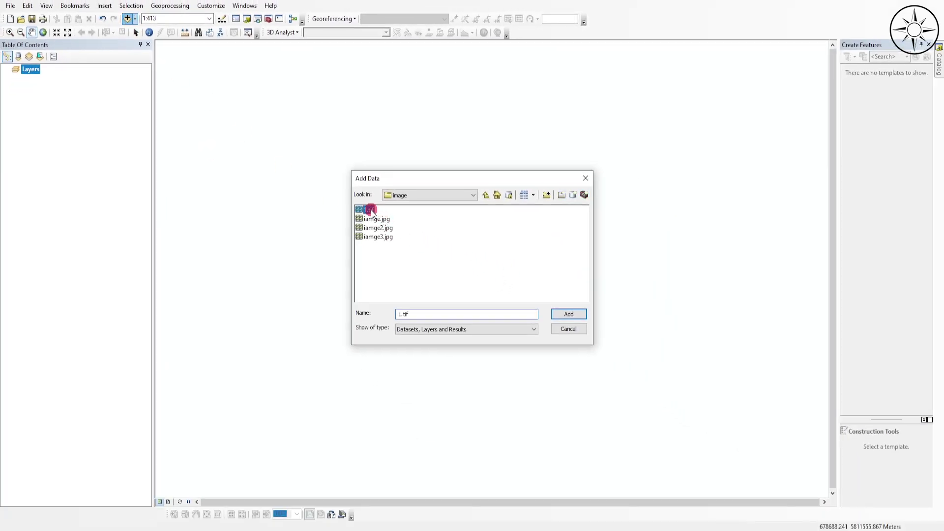
left_click(577, 316)
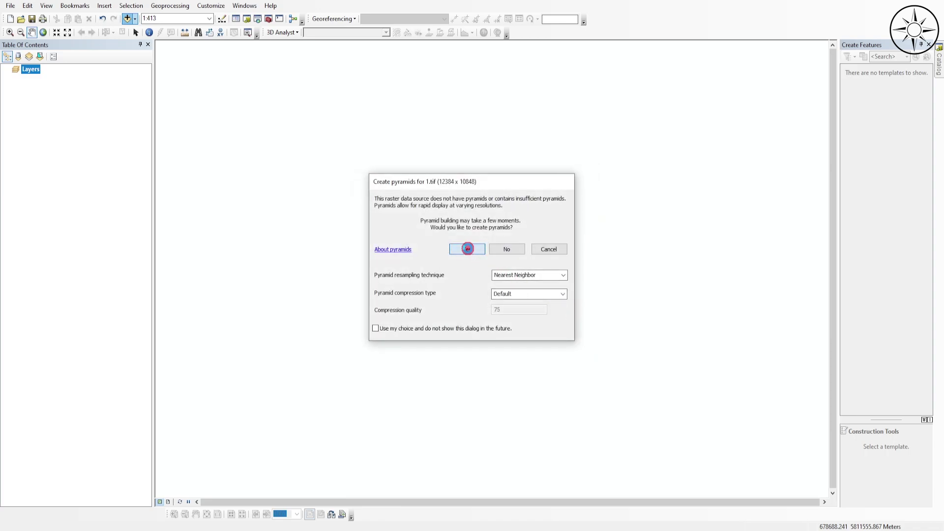
Step: Build pyramids for 1.tif, then zoom between 1:500 and 1:1,000 to inspect the farm detail
left_click(467, 249)
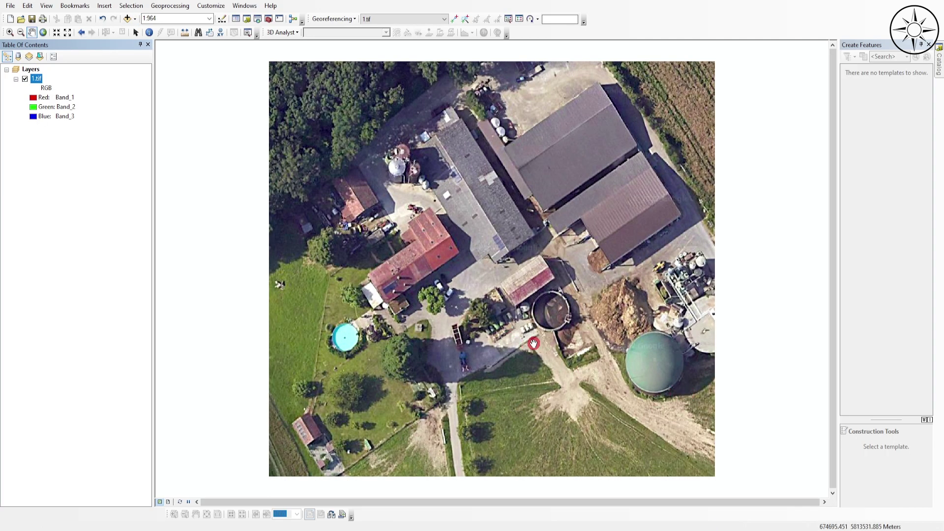
scroll(534, 343, "down", 2)
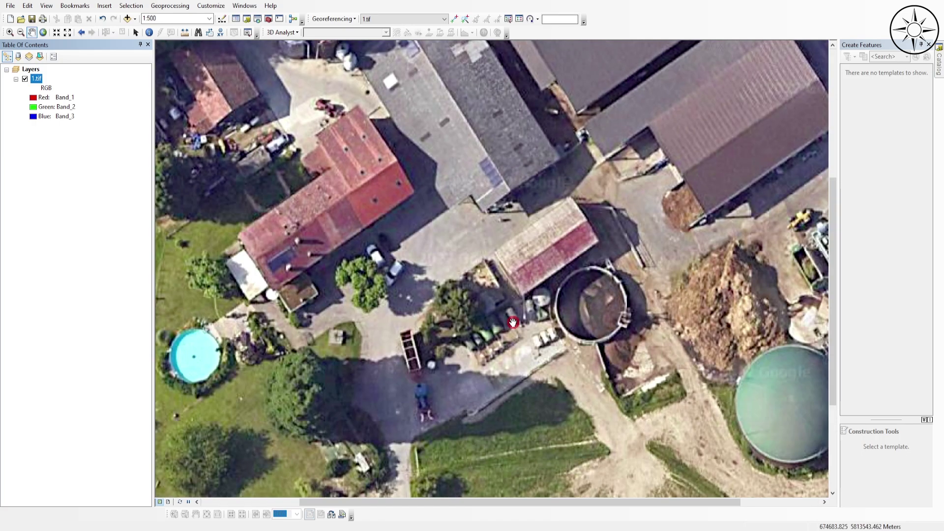
scroll(513, 322, "up", 3)
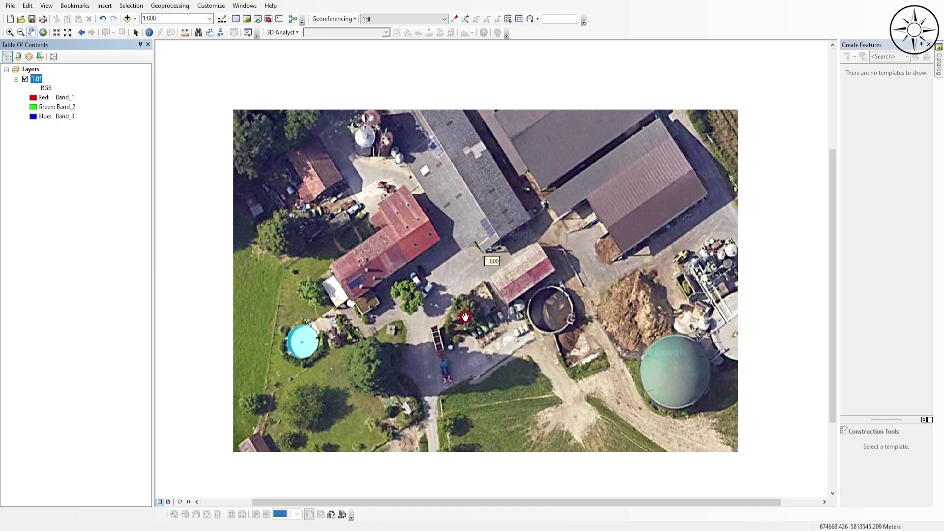
scroll(511, 296, "up", 2)
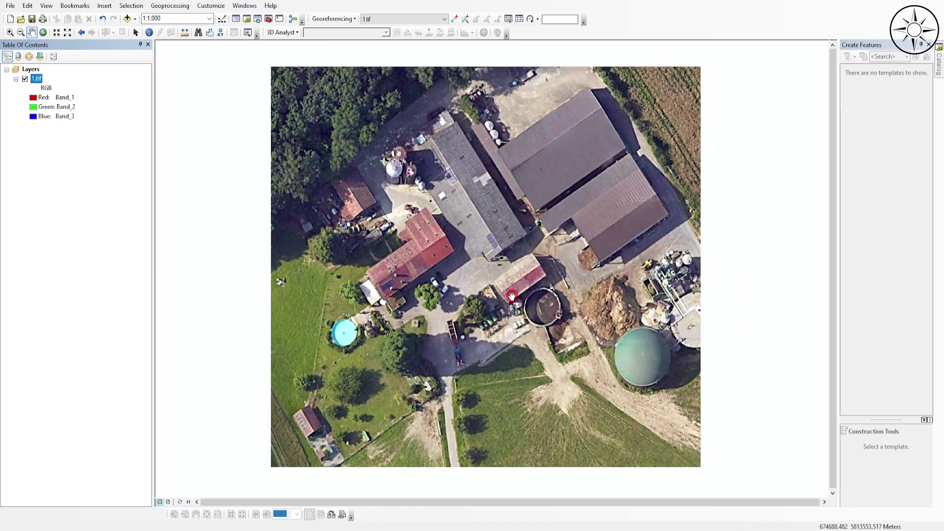